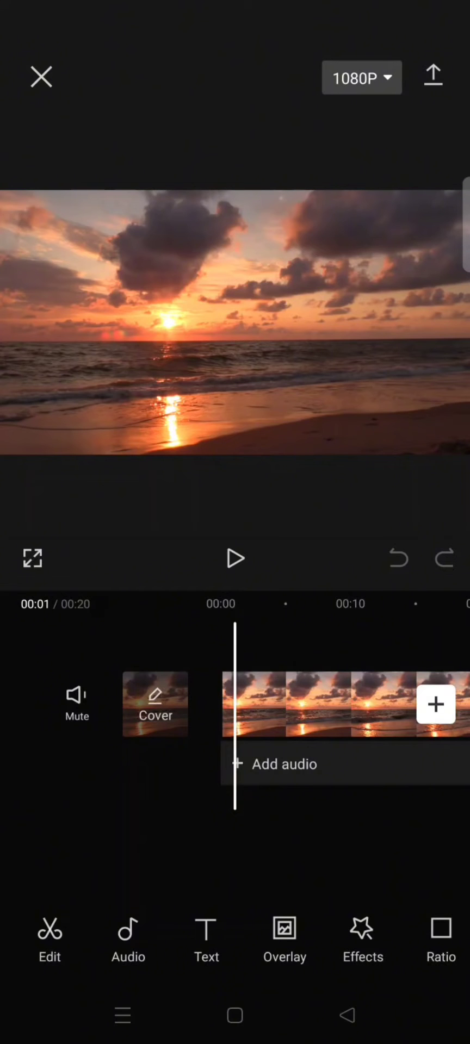
Rewind the sunset beach preview to the beginning with the FREE sticker image previewed
drag(389, 786, 405, 785)
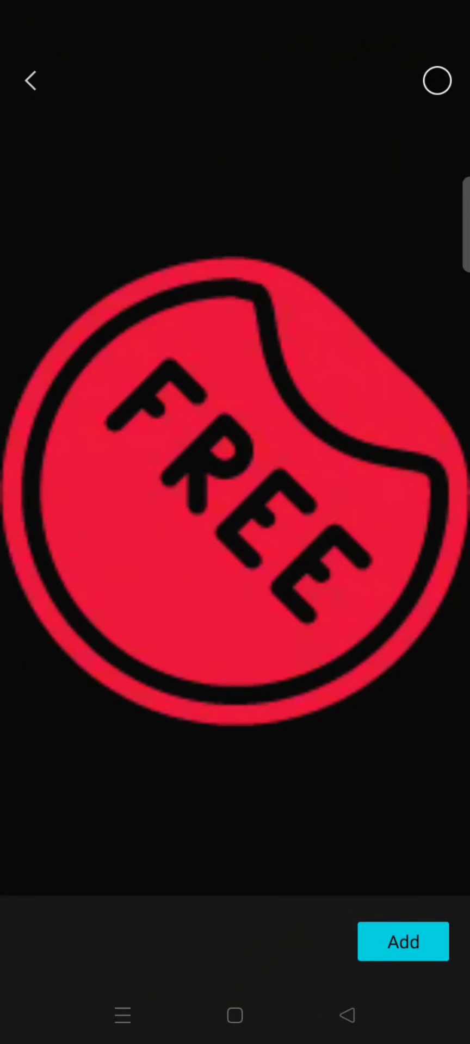
Add the FREE sticker overlay and stretch its clip to span the full 20 seconds
click(398, 944)
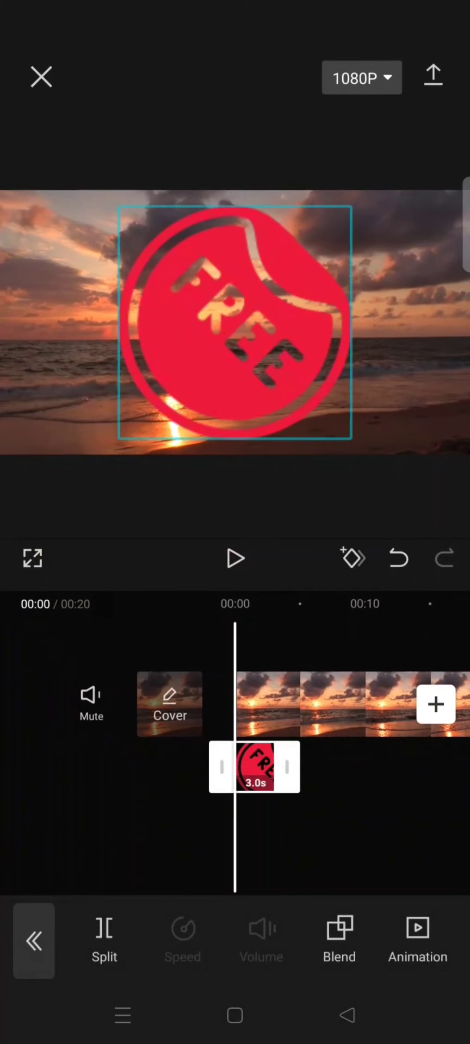
drag(287, 767, 392, 818)
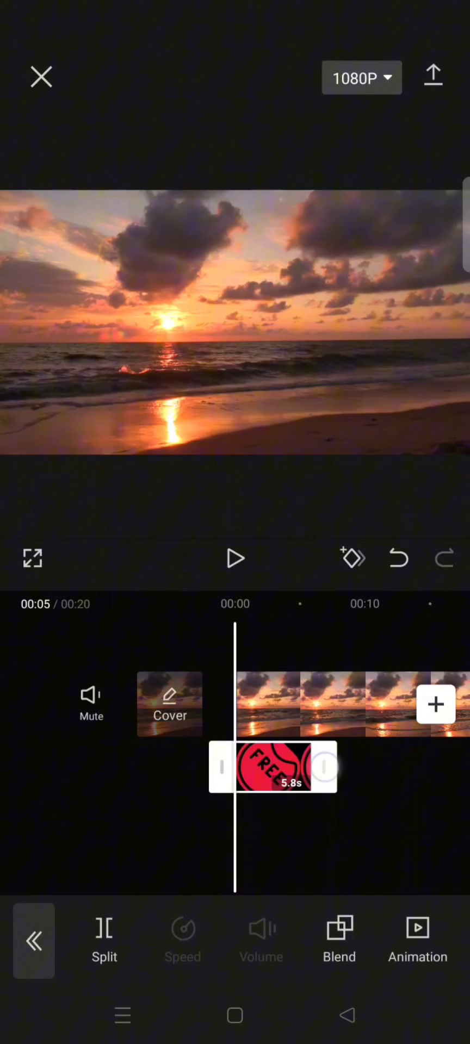
mouse_move(349, 803)
mouse_down()
mouse_move(319, 778)
mouse_move(373, 779)
mouse_move(331, 813)
mouse_move(311, 784)
mouse_move(331, 788)
mouse_move(282, 779)
mouse_move(288, 792)
mouse_move(372, 809)
mouse_move(282, 829)
mouse_up()
Shrink the FREE sticker to about half size and move it to the top-left corner
drag(355, 832, 361, 832)
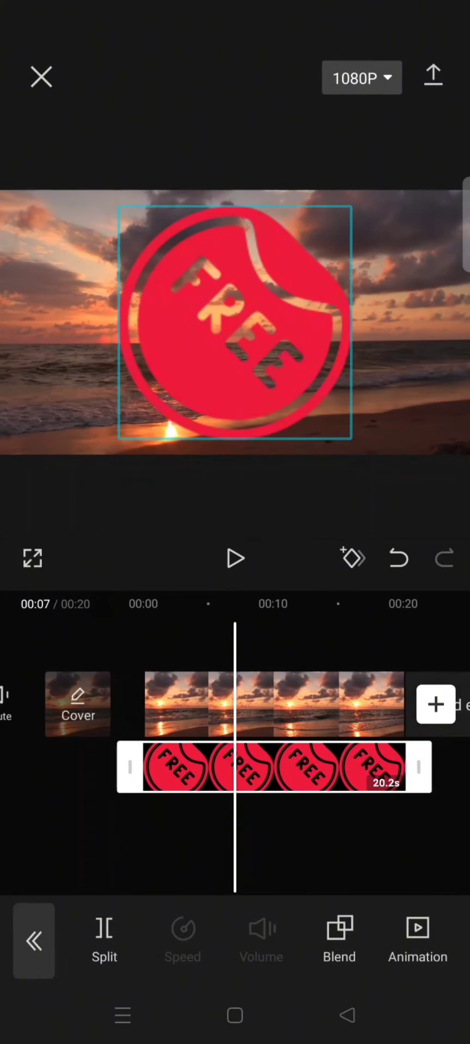
mouse_move(224, 476)
mouse_down()
mouse_move(221, 388)
mouse_move(235, 488)
mouse_move(230, 429)
mouse_move(245, 456)
mouse_move(247, 419)
mouse_up()
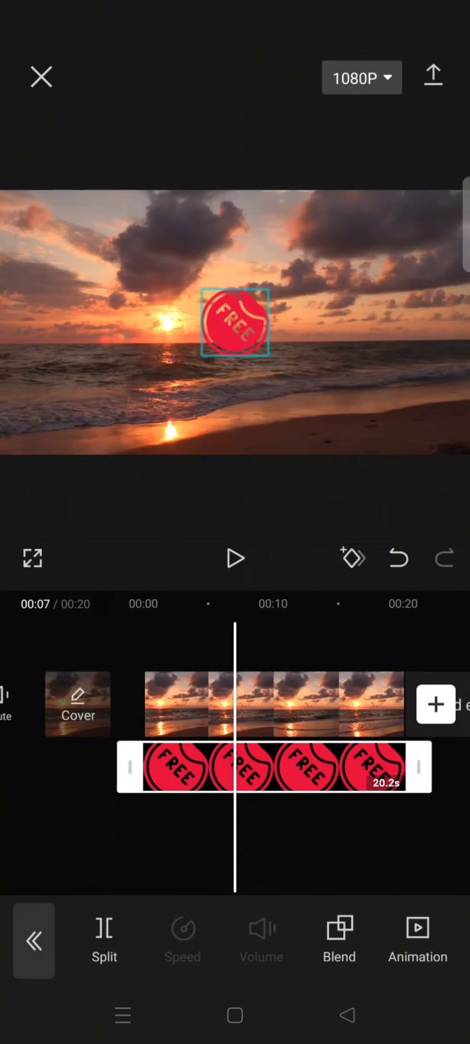
mouse_move(235, 331)
mouse_down()
mouse_move(39, 237)
mouse_move(36, 243)
mouse_up()
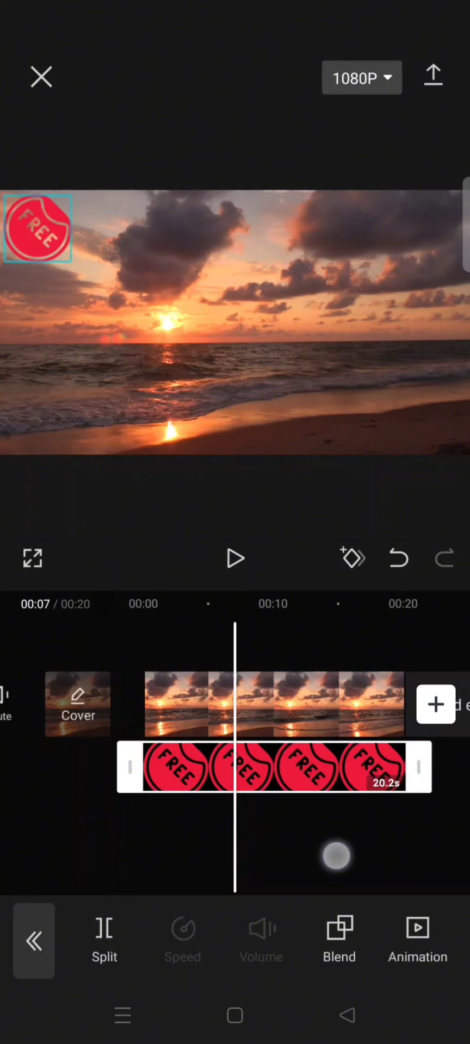
Select the FREE overlay clip and lower its opacity to 56
click(336, 855)
drag(232, 831, 325, 831)
drag(326, 702, 242, 701)
click(355, 775)
drag(427, 931, 149, 993)
drag(302, 933, 220, 954)
drag(392, 938, 143, 946)
drag(424, 938, 284, 958)
drag(408, 954, 232, 983)
drag(343, 946, 236, 946)
click(237, 938)
drag(398, 870, 247, 872)
click(436, 959)
Rewind to the start and play the video to review the semi-transparent sticker
click(268, 848)
drag(204, 702, 327, 702)
click(236, 559)
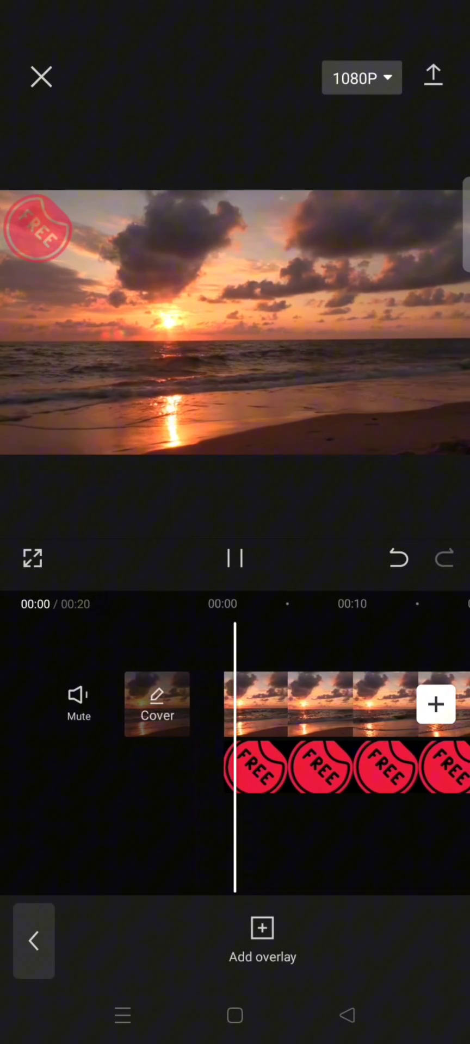